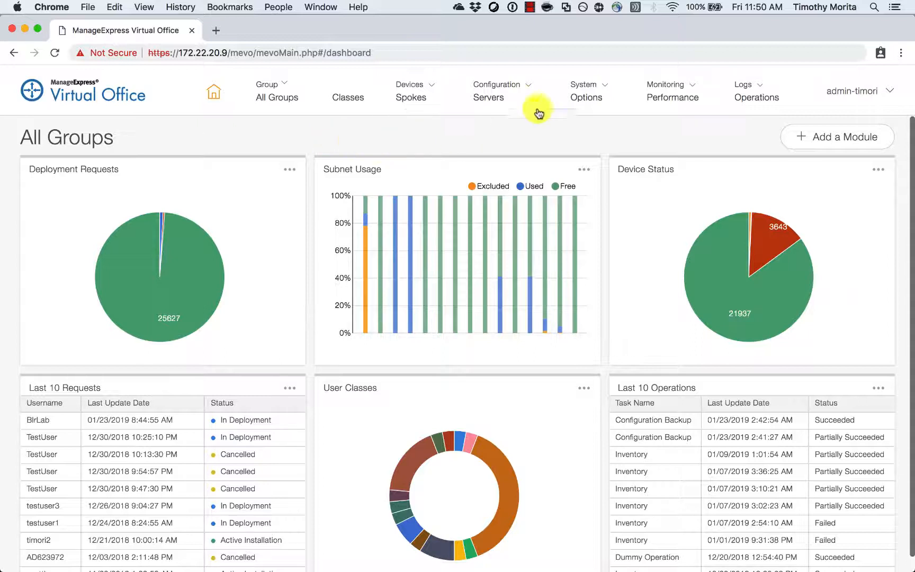
Open the User Accounts page from the System menu and show its More Actions list.
click(598, 91)
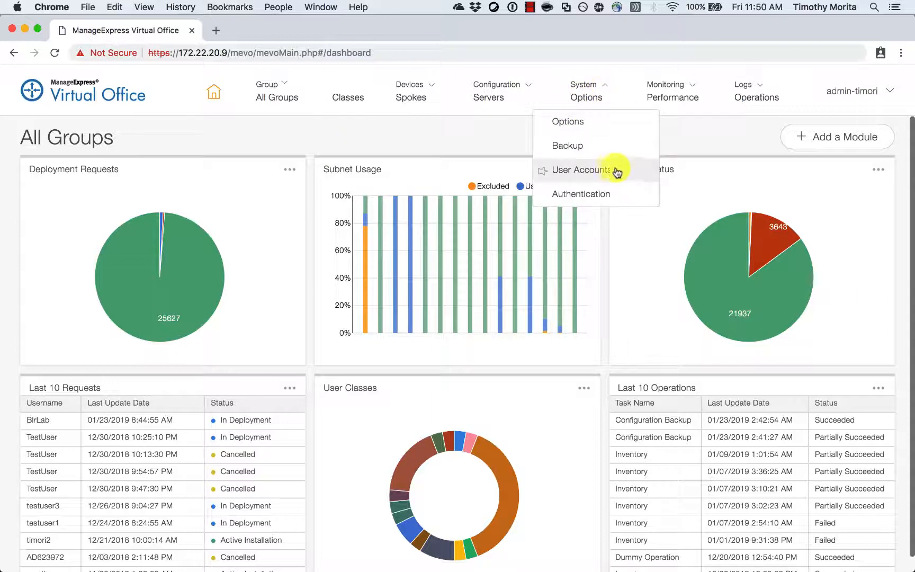
click(623, 171)
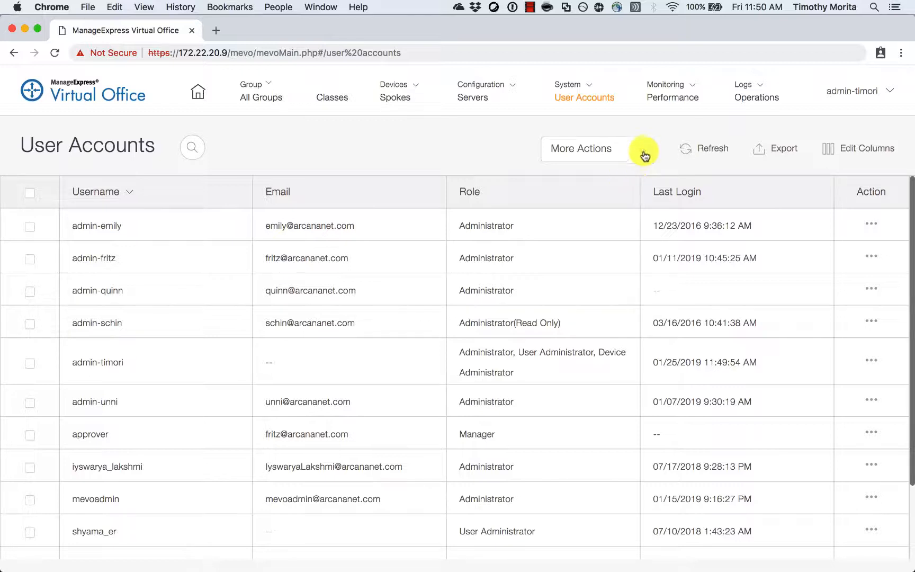
click(644, 151)
Start a new user and enter its login, password, password confirmation and e-mail address.
click(645, 176)
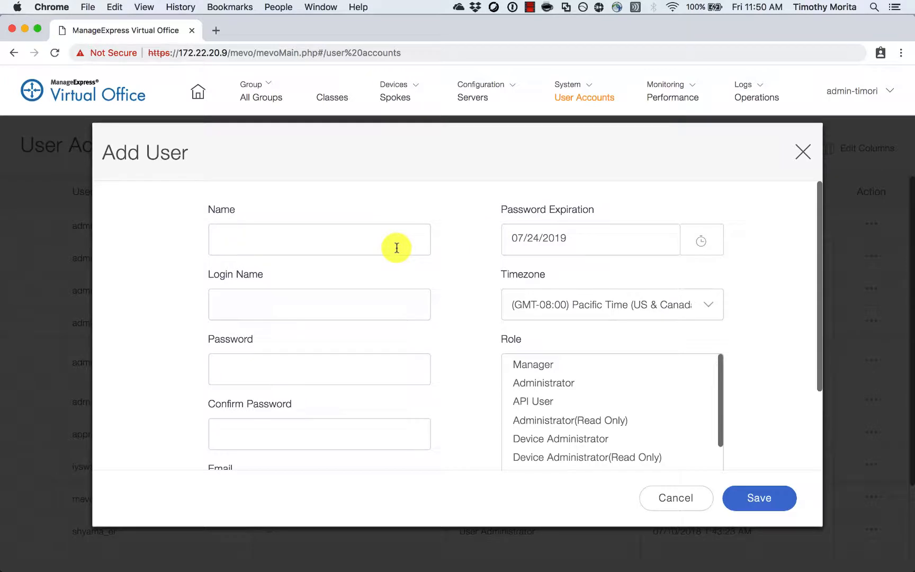
text(Timothy)
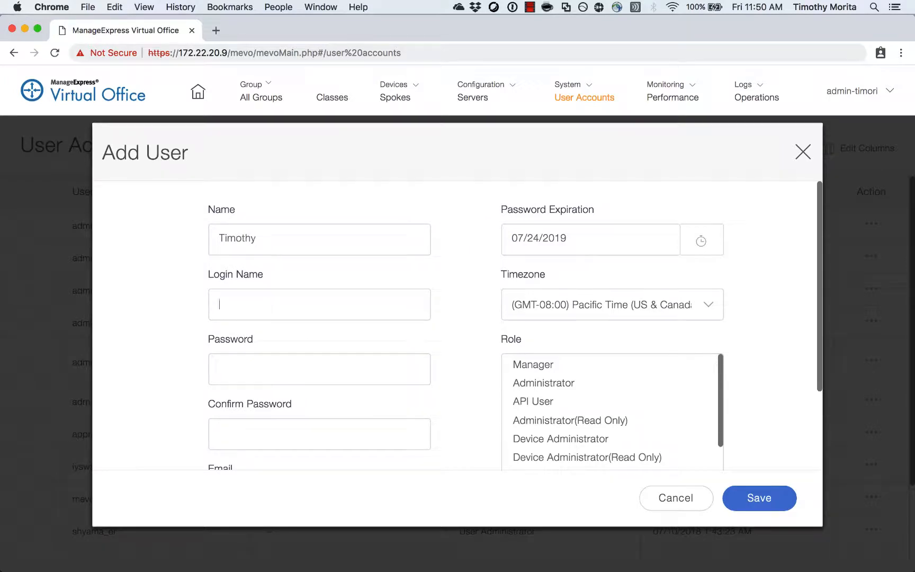
text(admin-tim)
key(Tab)
text(*****)
key(Tab)
text(*****)
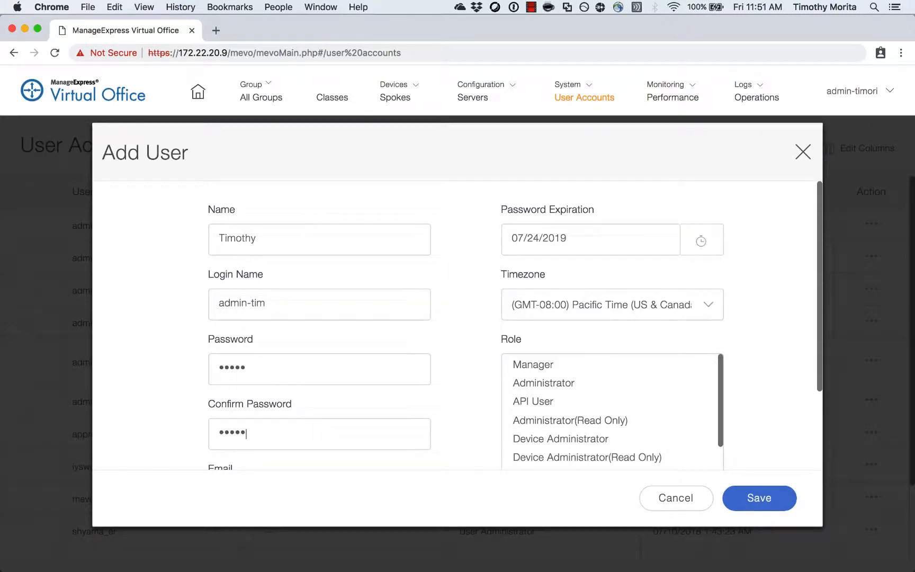
key(Tab)
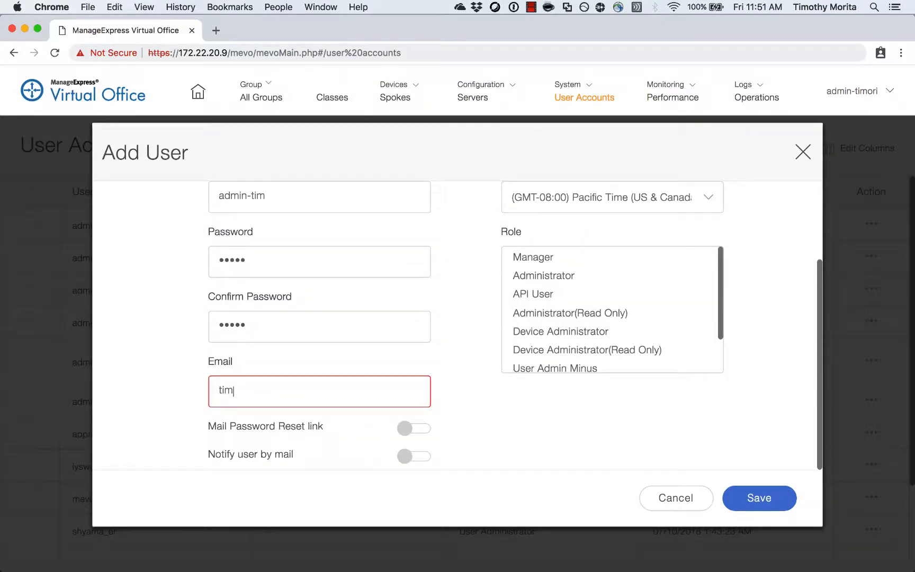
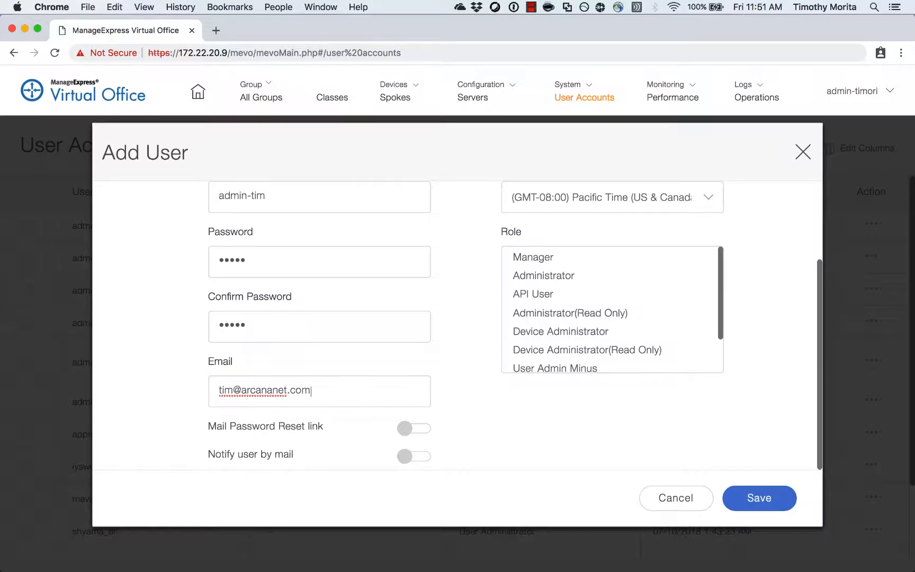
Assign Administrator, Device Administrator and User Administrator roles plus classes AWS-1000v through CLS-881-, then cancel.
click(682, 276)
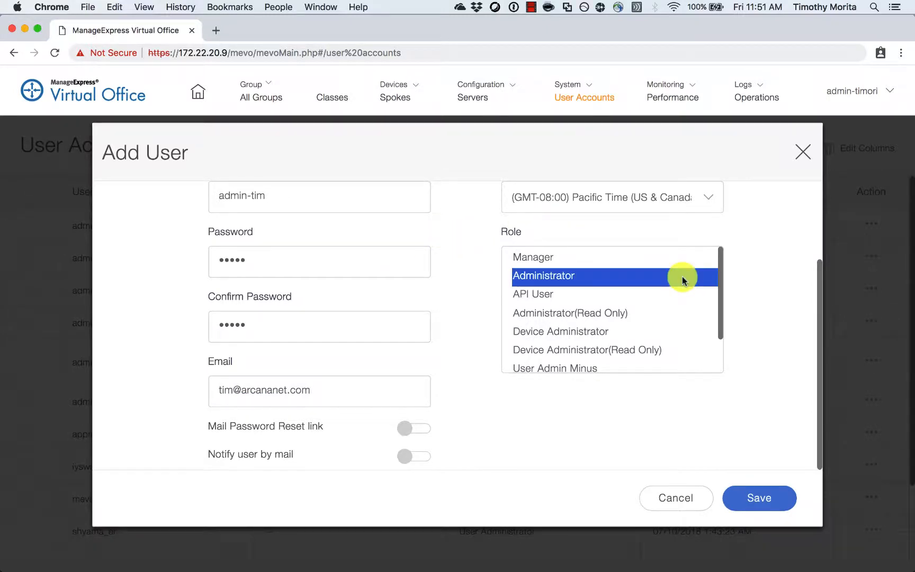
super+click(680, 332)
scroll(680, 334, down, 2)
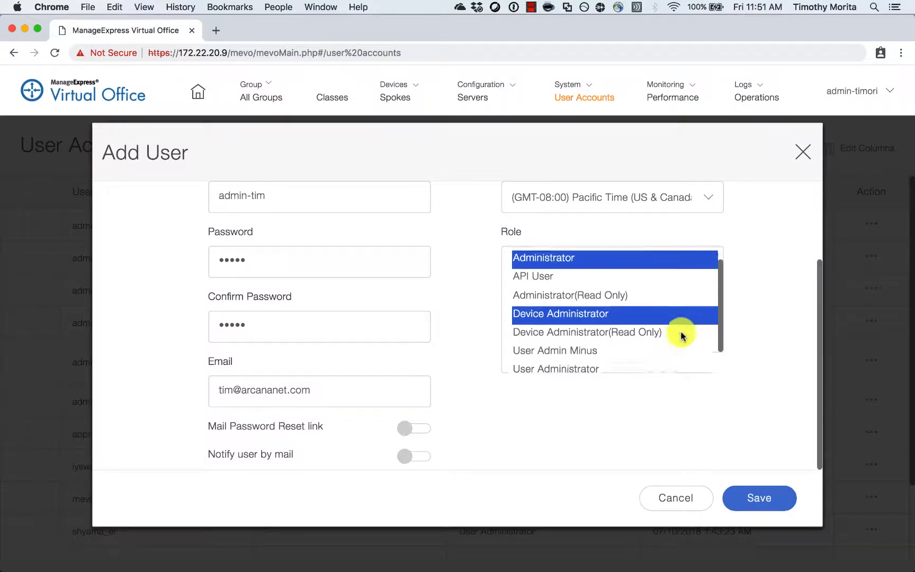
super+click(671, 342)
scroll(673, 343, down, 3)
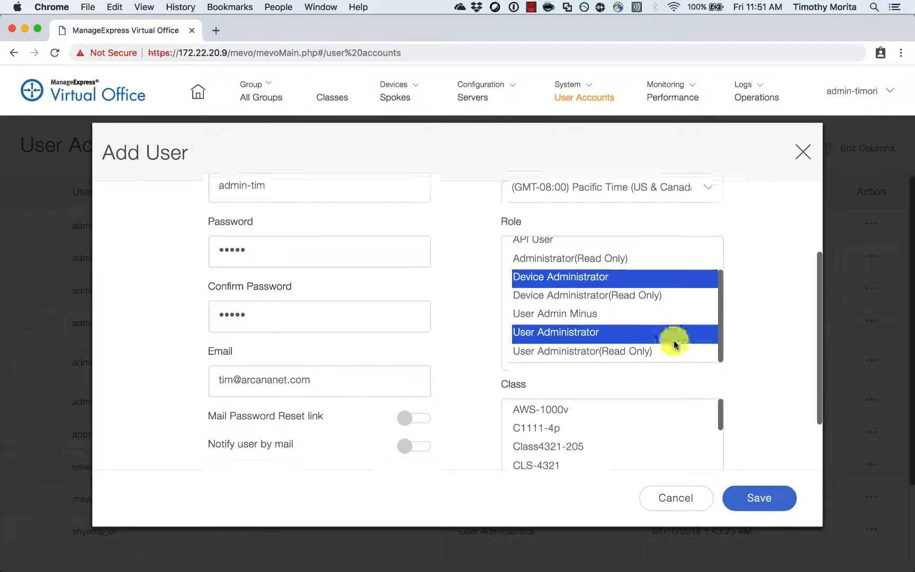
click(654, 366)
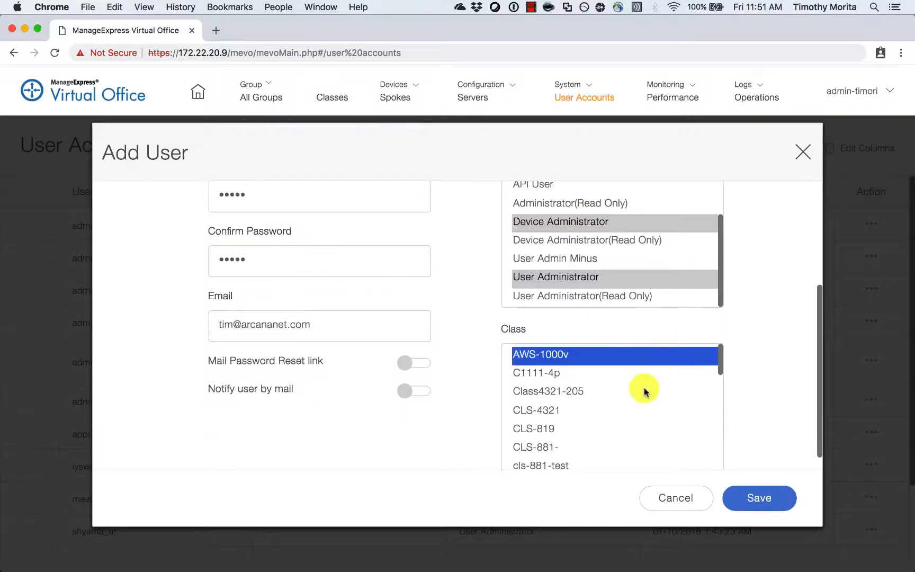
shift+click(591, 448)
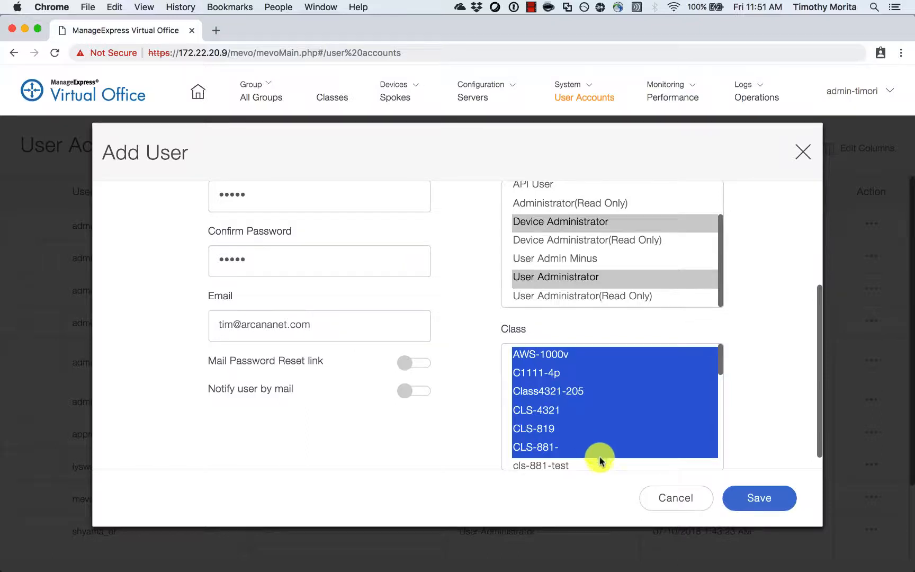
click(668, 502)
Switch the session role to Device Administrator from the account menu.
click(891, 92)
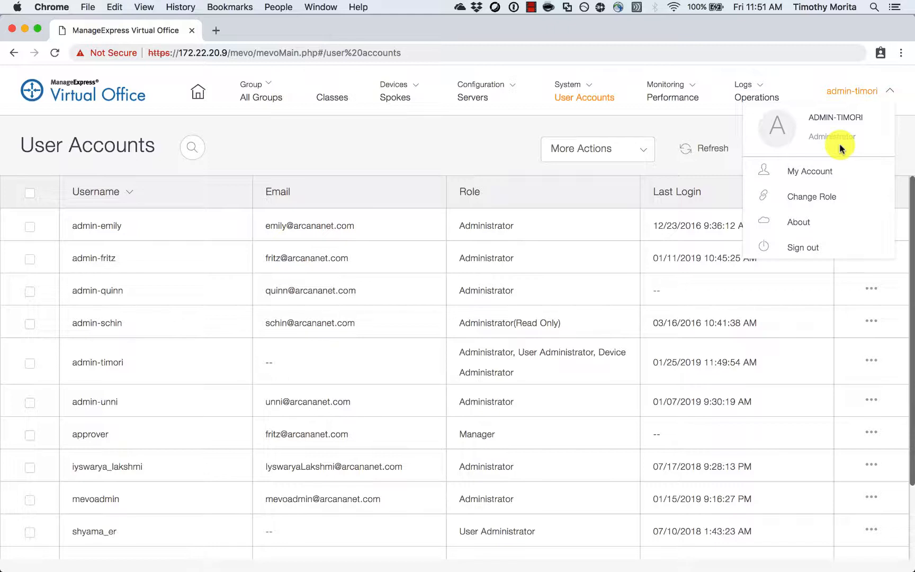
mouse_move(848, 192)
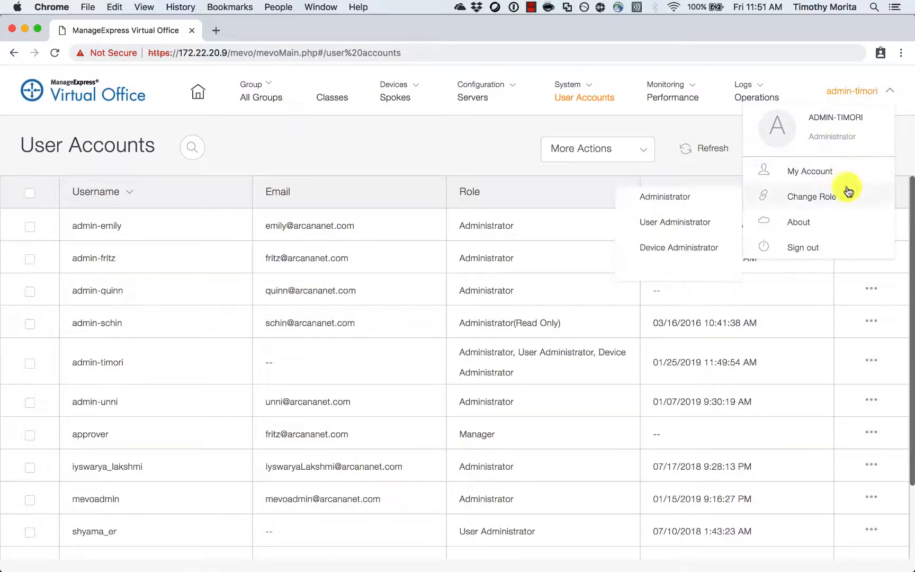
click(711, 258)
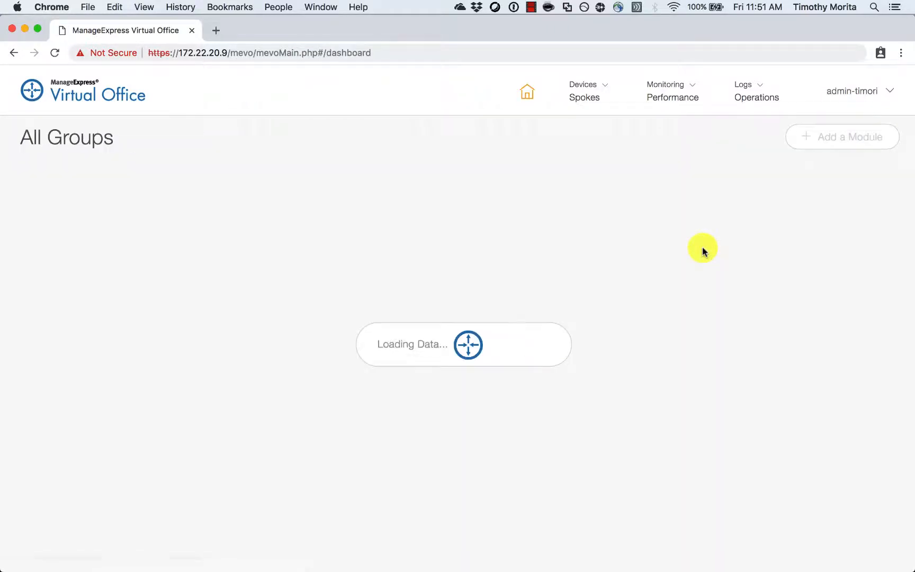
click(606, 94)
Browse the Spokes list and its actions, then the performance monitor and Operations log.
click(607, 124)
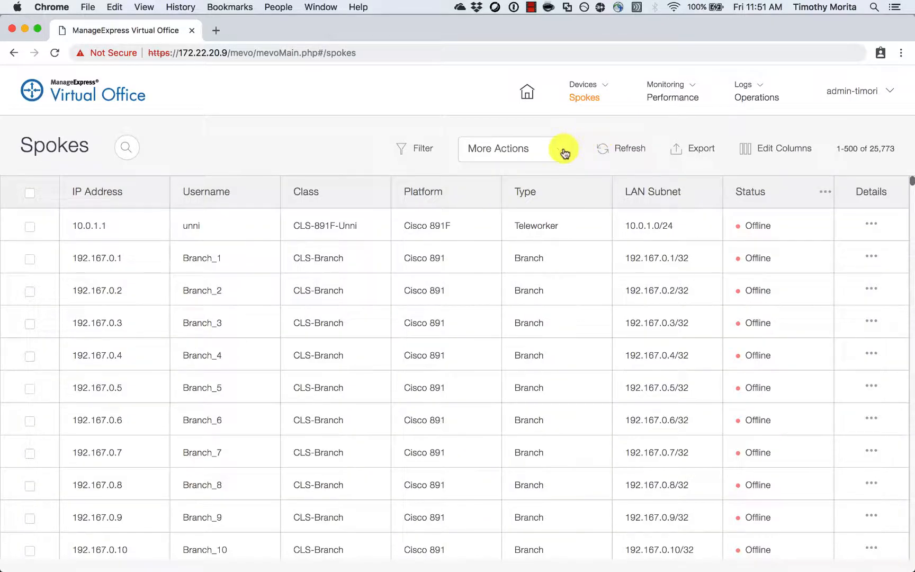
click(564, 153)
mouse_move(565, 180)
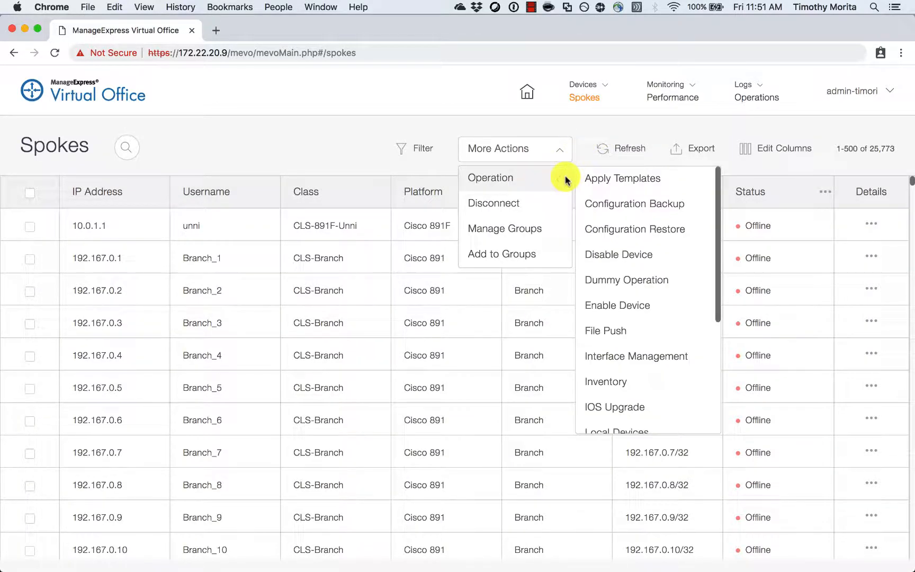
scroll(699, 182, down, 5)
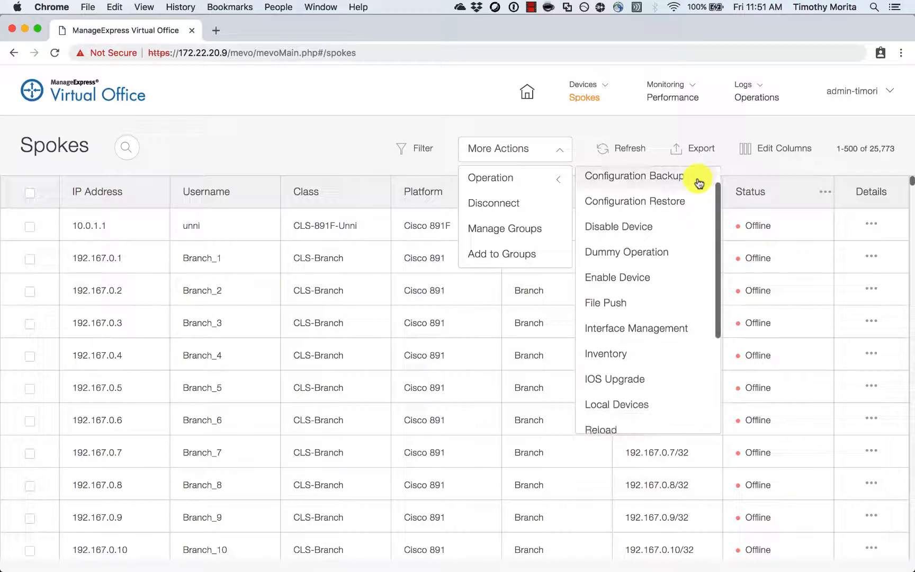
scroll(699, 183, down, 3)
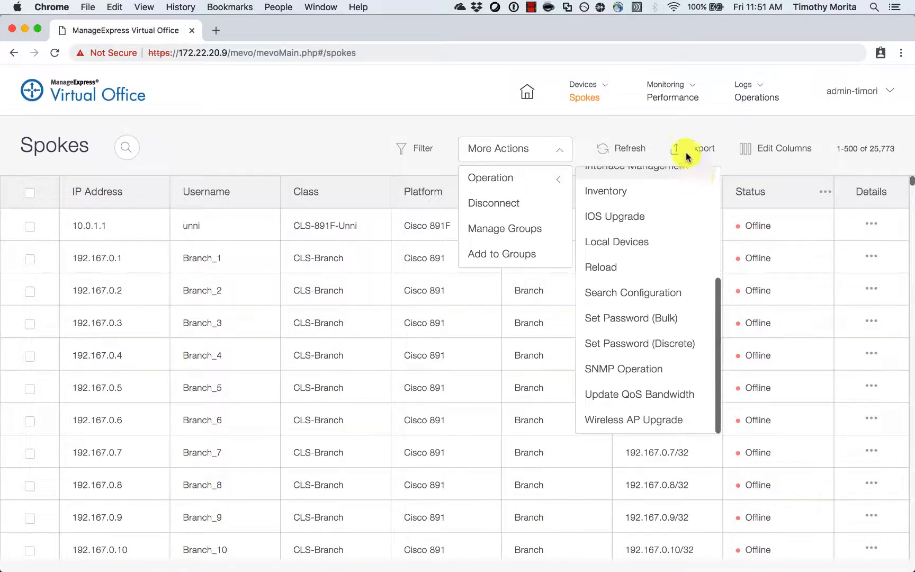
click(688, 98)
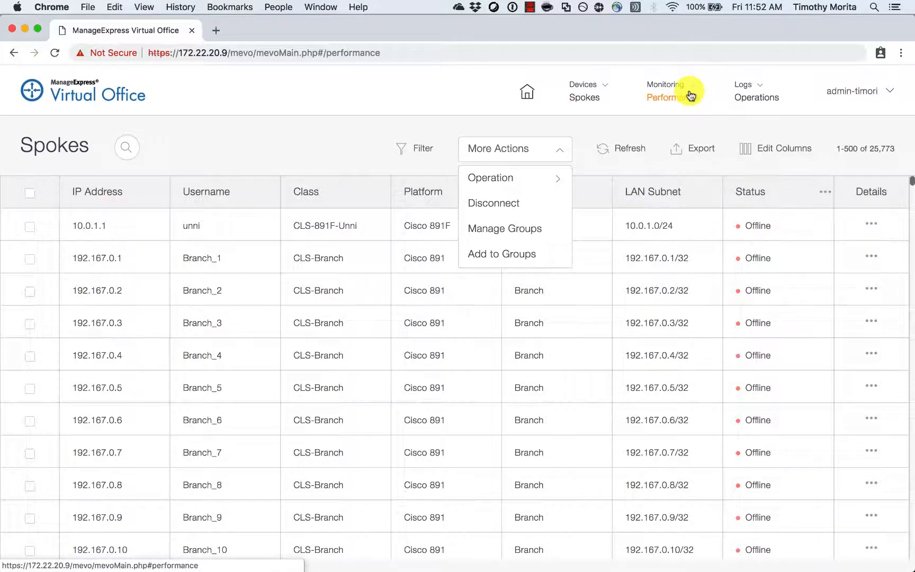
click(767, 101)
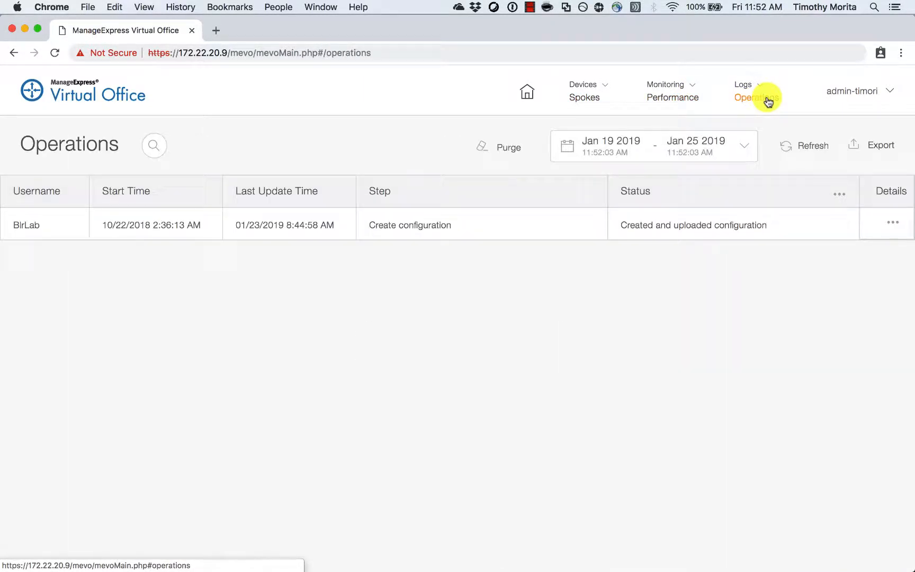
Switch the session role to User Administrator from the account menu.
click(891, 91)
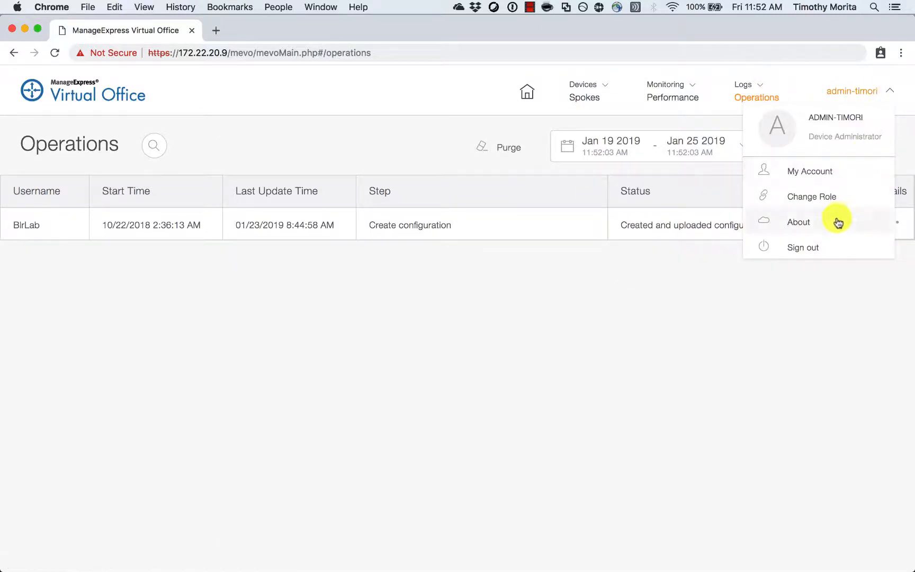
mouse_move(835, 200)
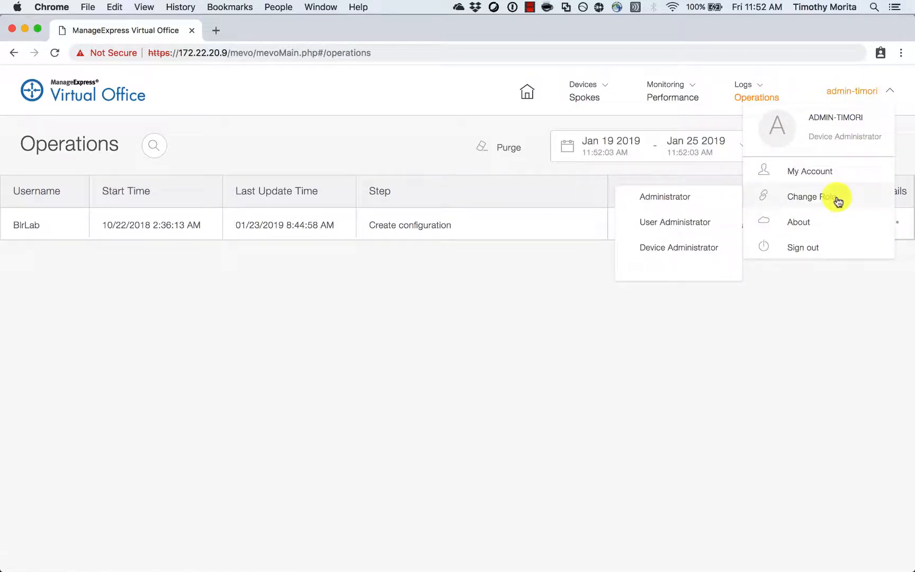
click(716, 231)
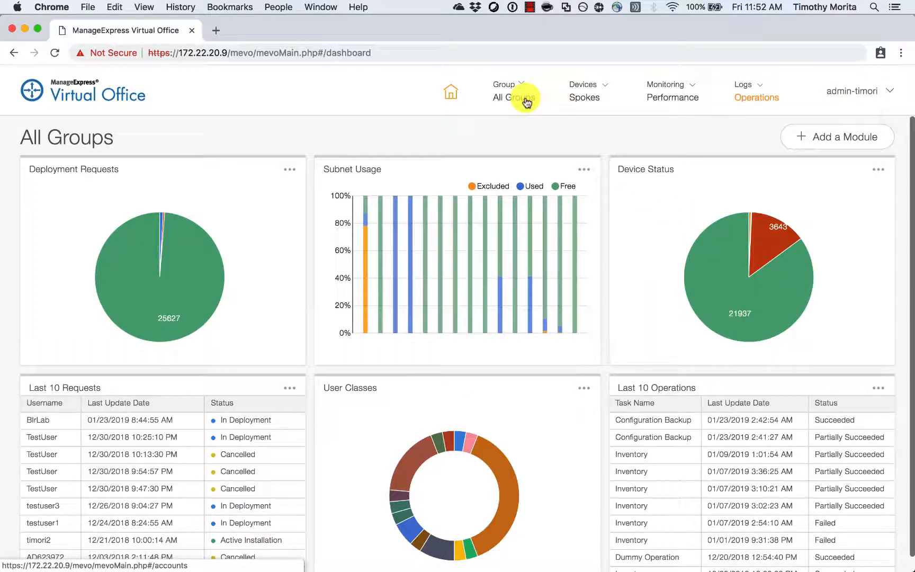
Review the All Groups and Spokes lists and the actions available for each.
click(525, 100)
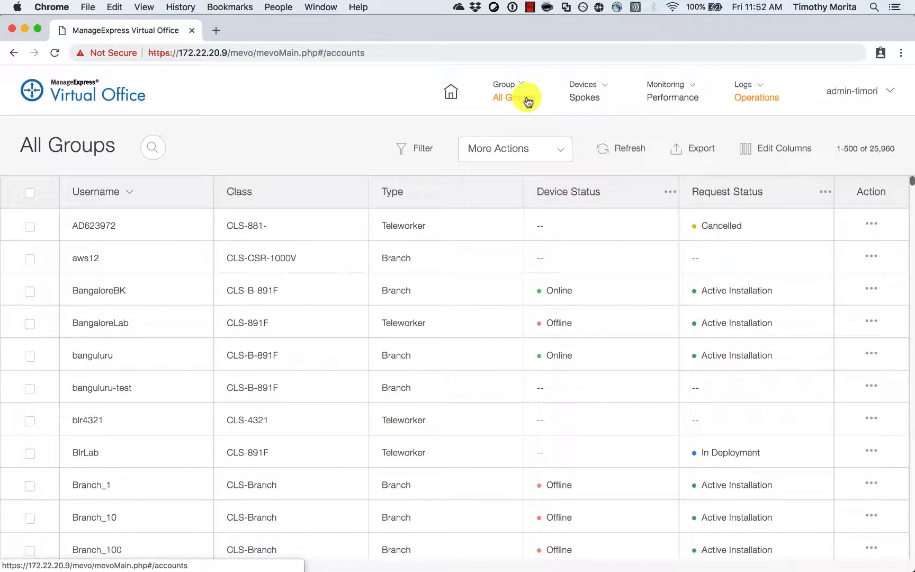
click(564, 153)
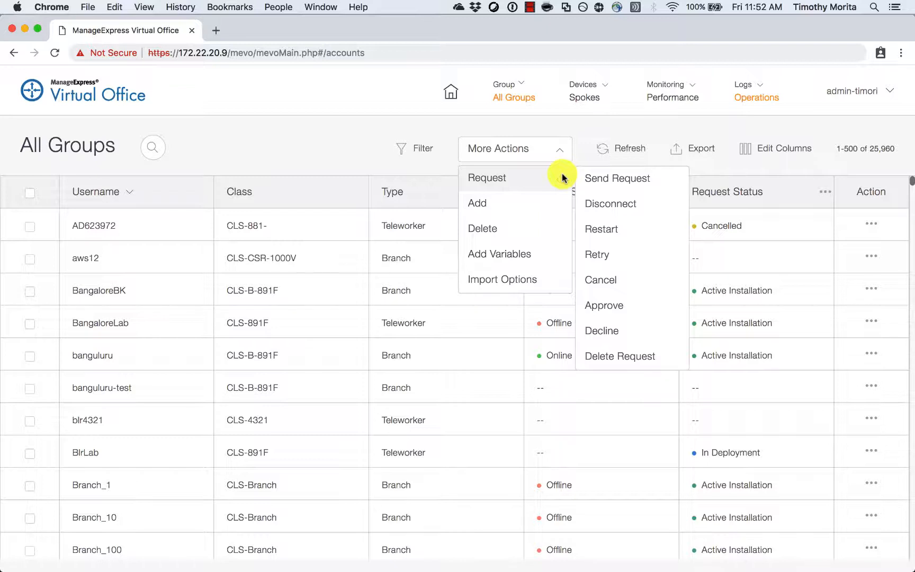
click(593, 98)
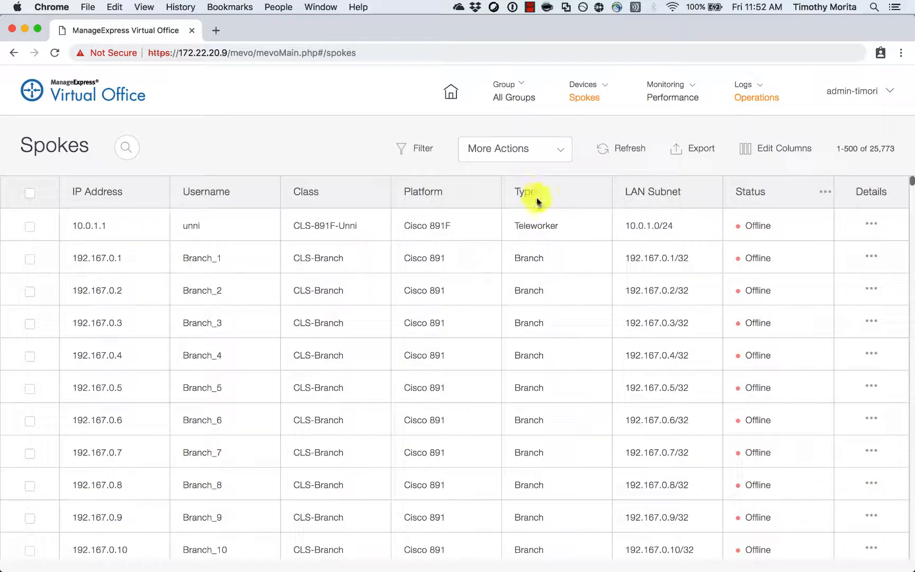
click(560, 153)
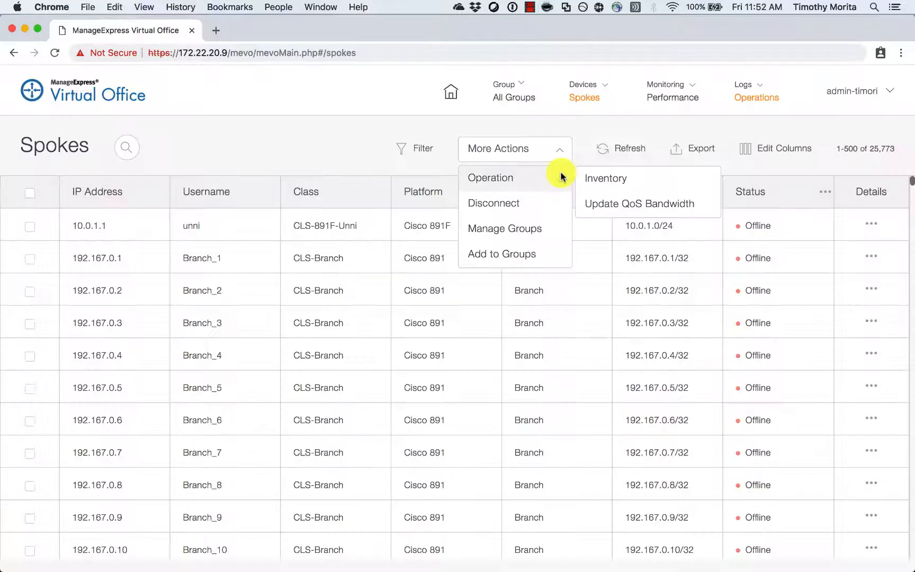
Change the session to a broader role with Classes, Configuration and System sections.
click(888, 95)
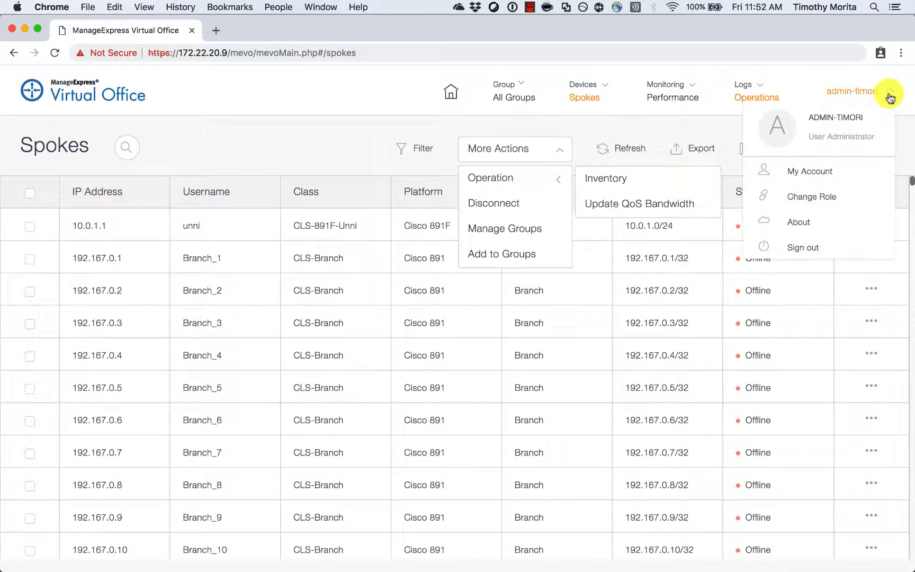
mouse_move(847, 201)
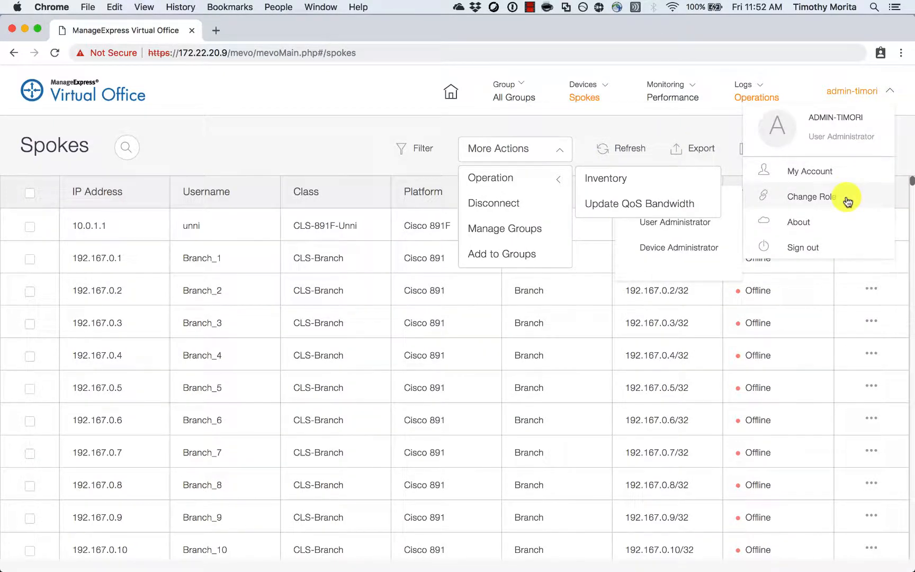
click(734, 206)
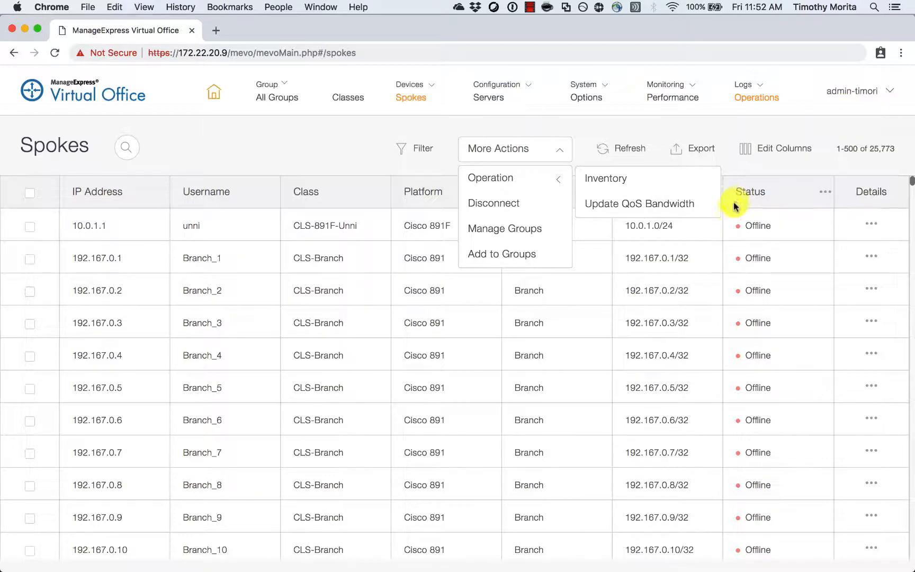
From System > User Accounts, open Manage Roles and start a New Role.
click(606, 85)
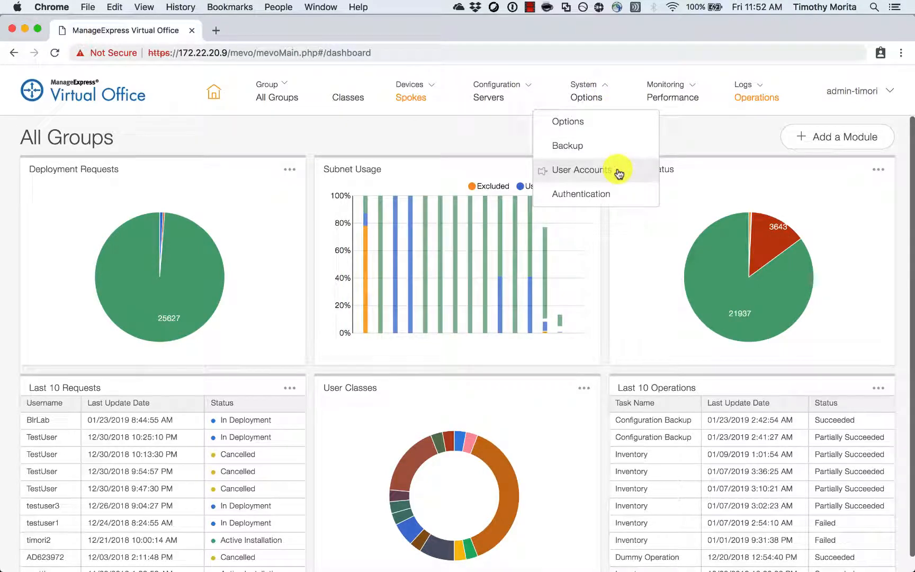
click(617, 171)
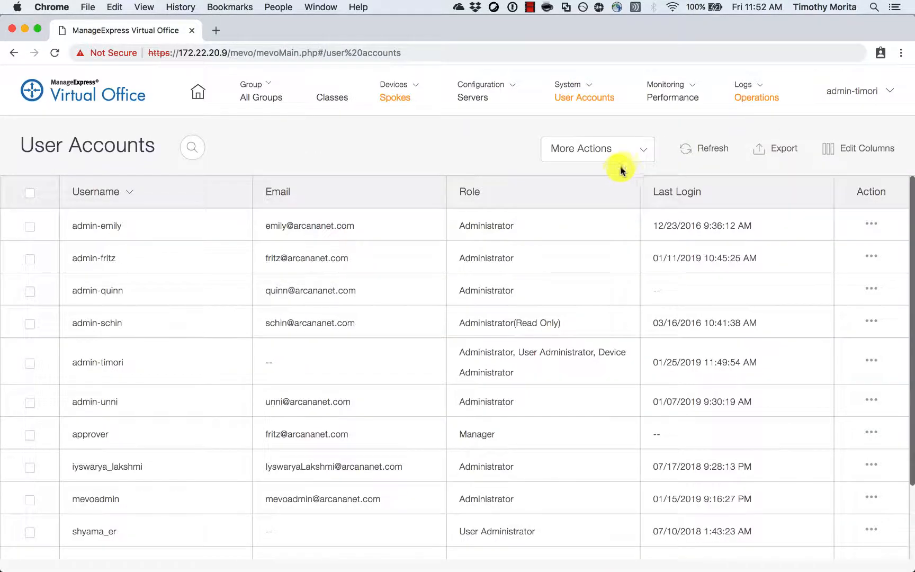
click(640, 154)
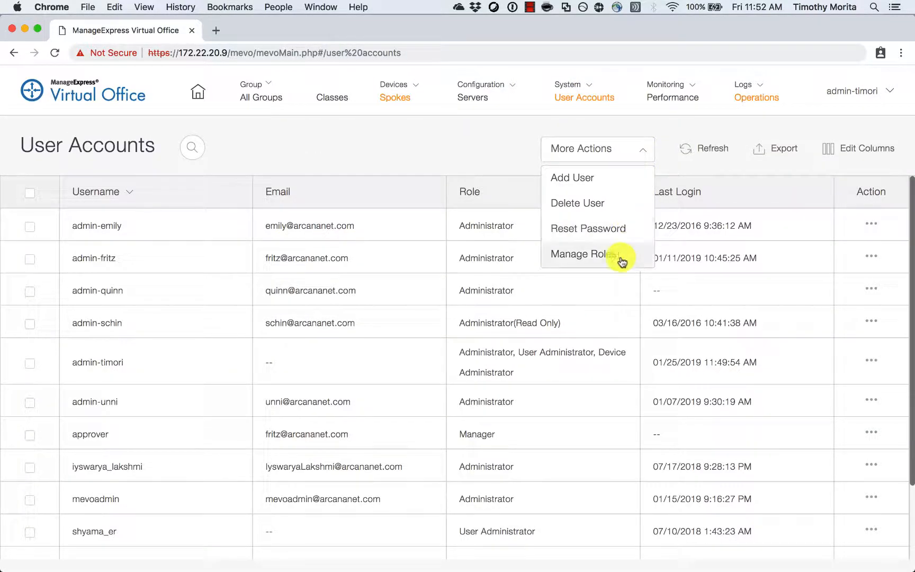
click(619, 258)
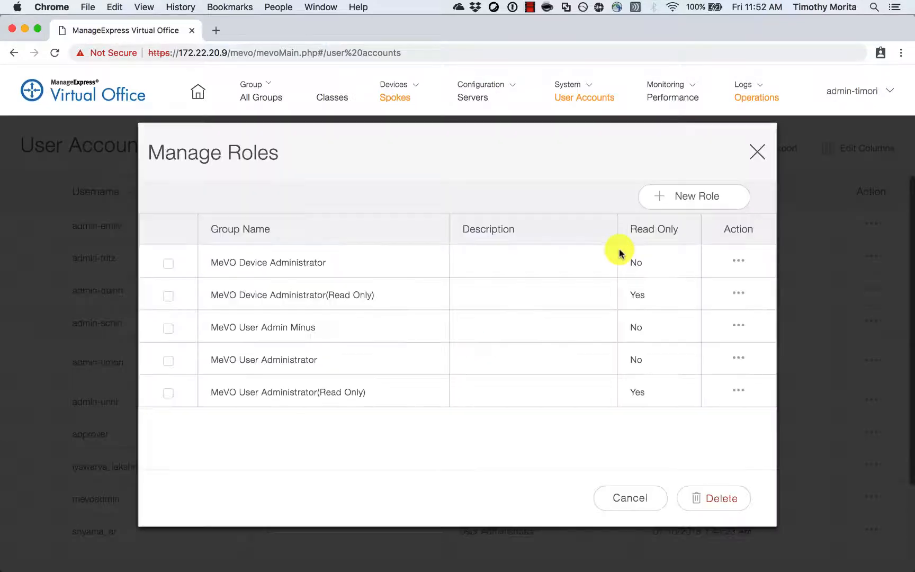
click(661, 203)
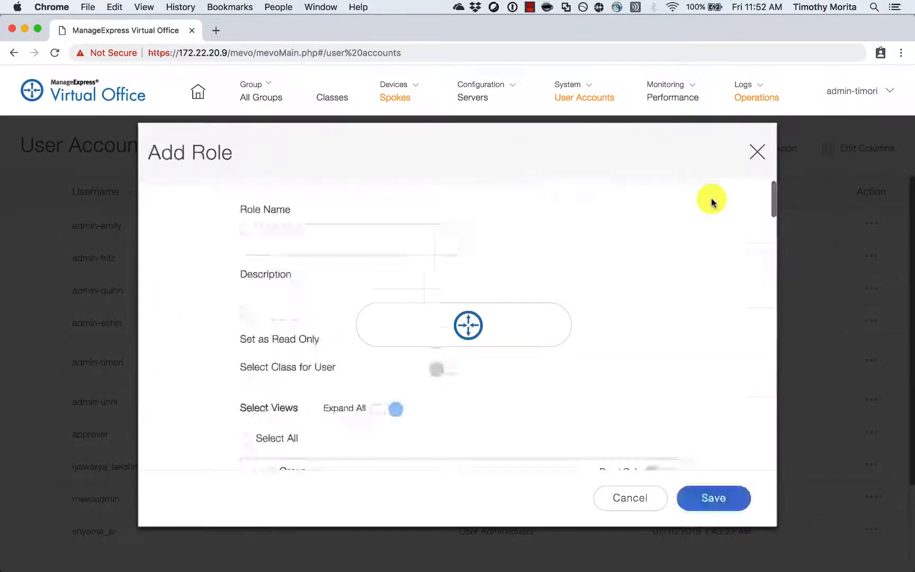
Enter 'MyAdmin' as the role name and 'Custom Rules' as the description.
click(328, 245)
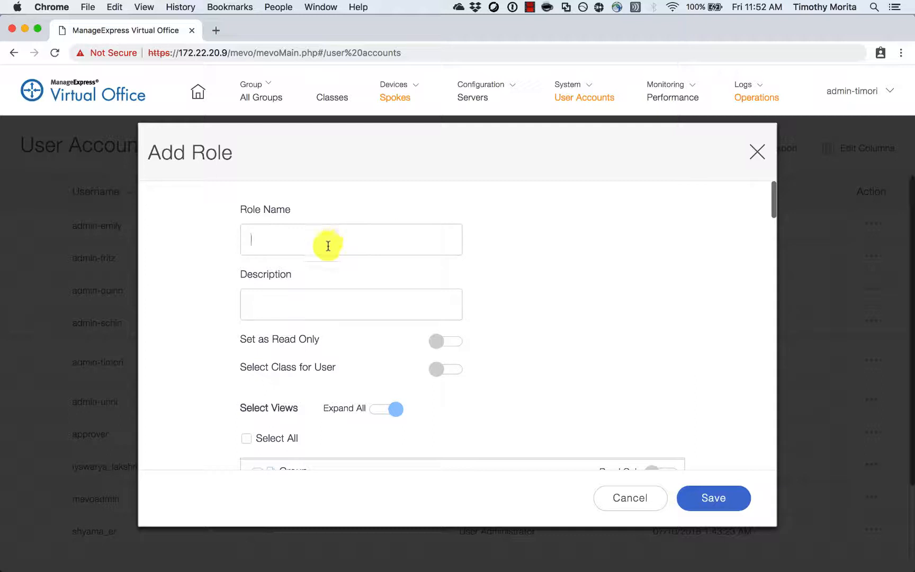
text(MyAdmin)
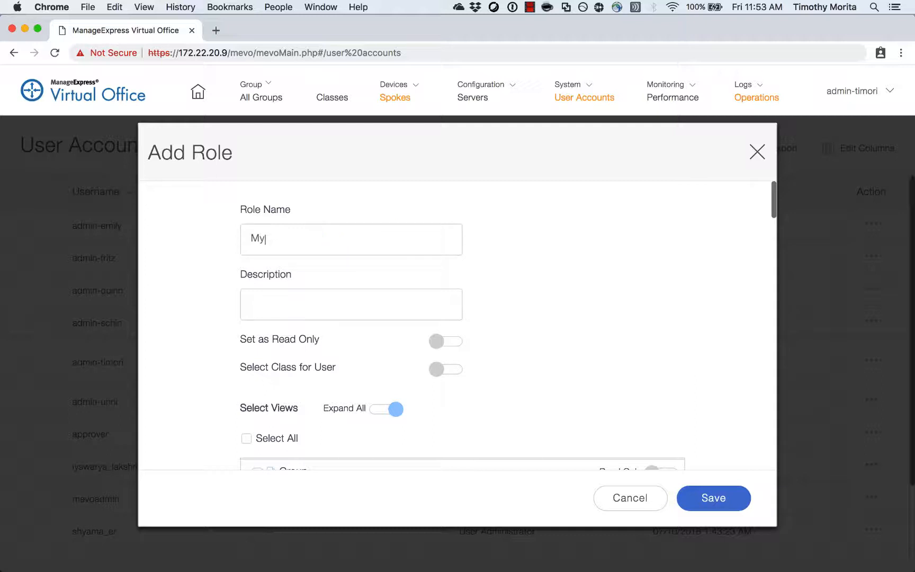
key(Tab)
text(Custom Rules)
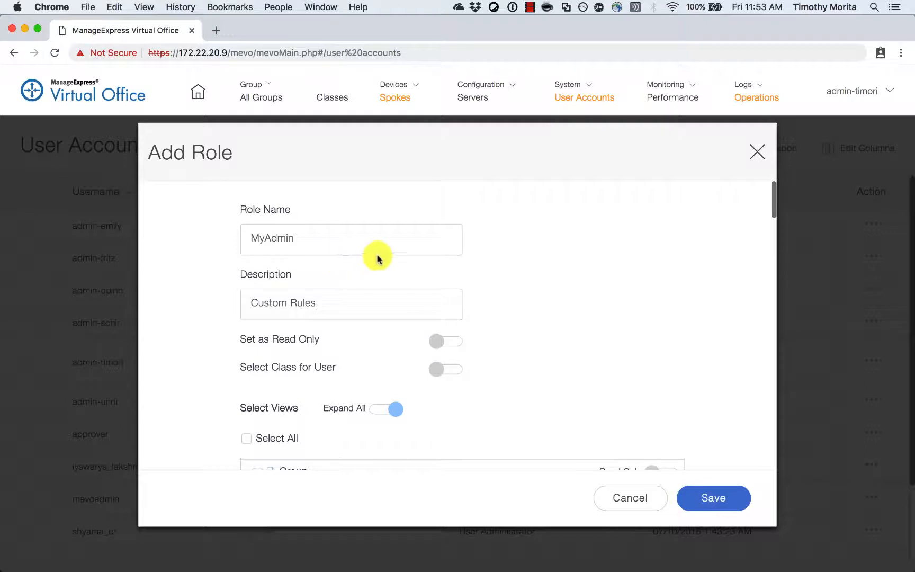
Grant the role the Teleworkers, Classes and full Devices views.
scroll(377, 257, down, 5)
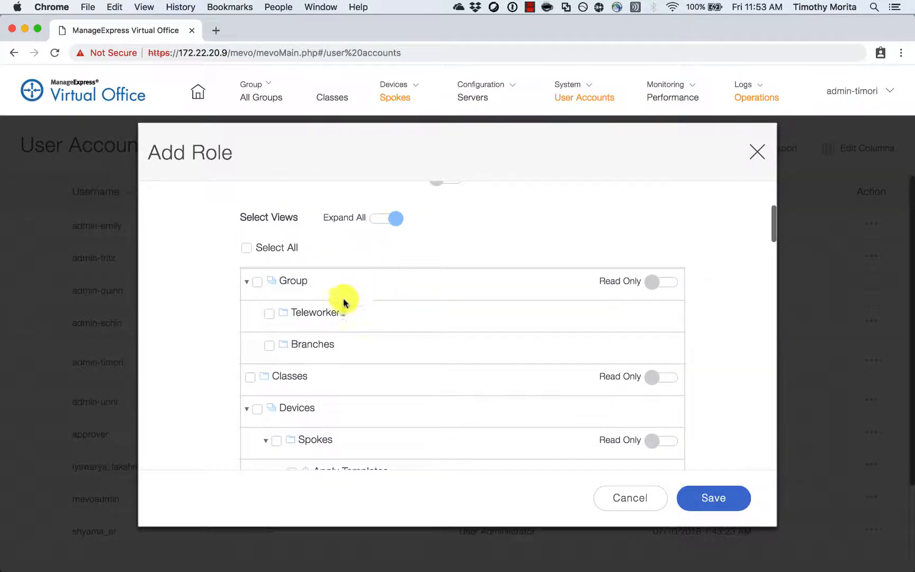
click(269, 314)
scroll(457, 278, down, 2)
scroll(458, 278, down, 3)
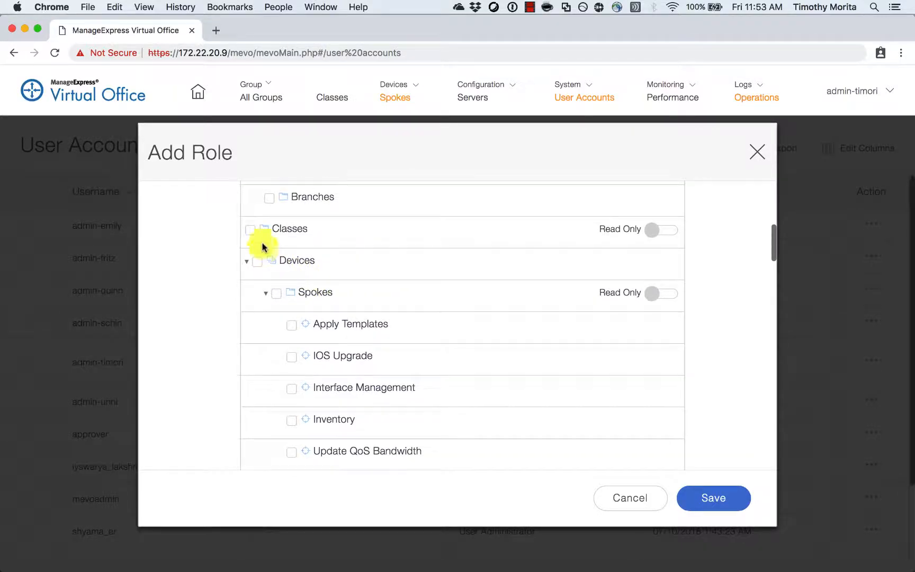
click(249, 230)
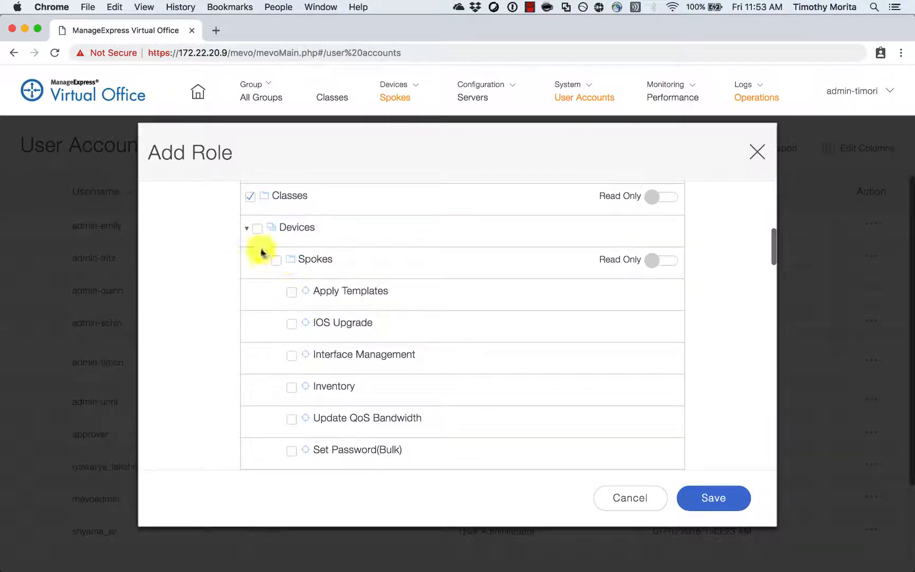
click(258, 228)
Untick Interface Management, Update QoS Bandwidth, both Set Password, Local Devices, SNMP and Dummy operations.
scroll(292, 334, down, 1)
click(290, 316)
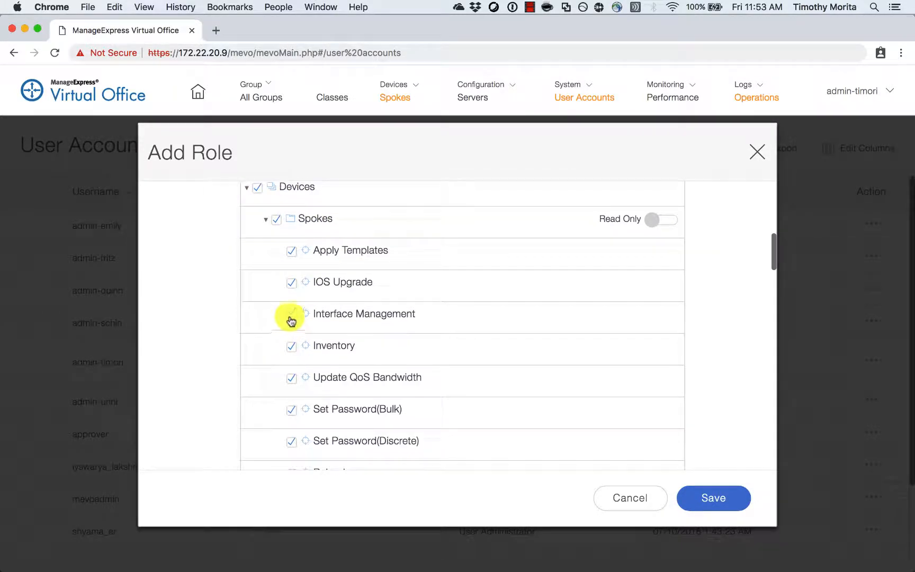
click(293, 377)
scroll(294, 388, down, 1)
click(291, 396)
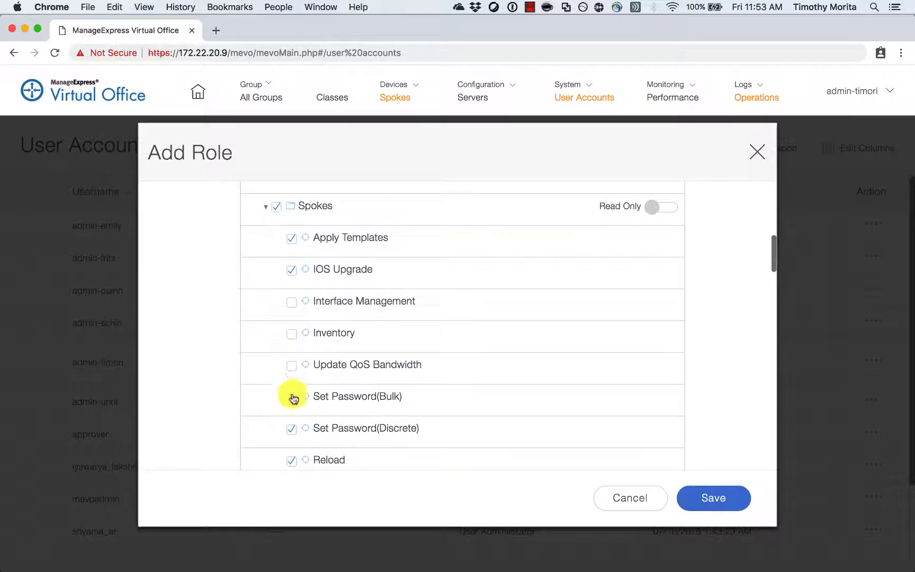
click(292, 428)
scroll(322, 347, down, 5)
click(292, 352)
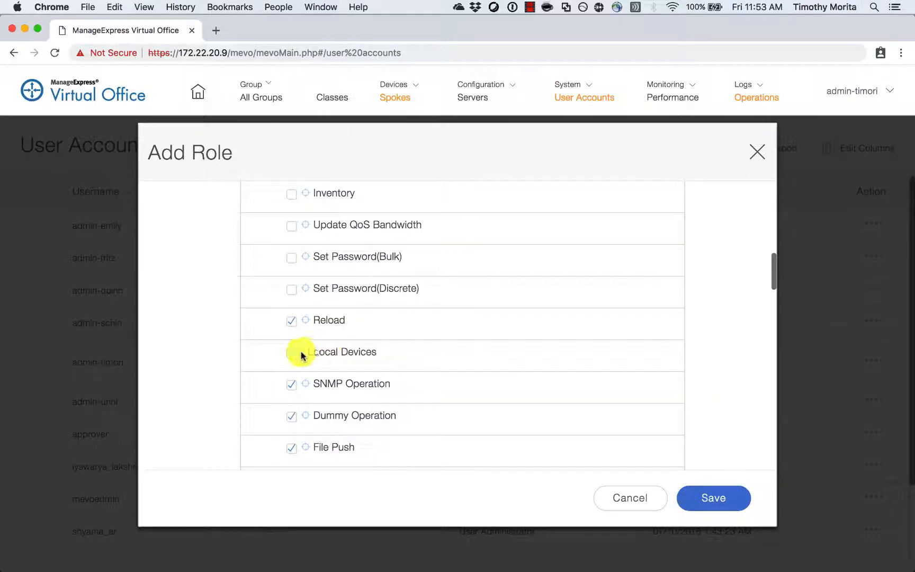
click(292, 384)
click(292, 415)
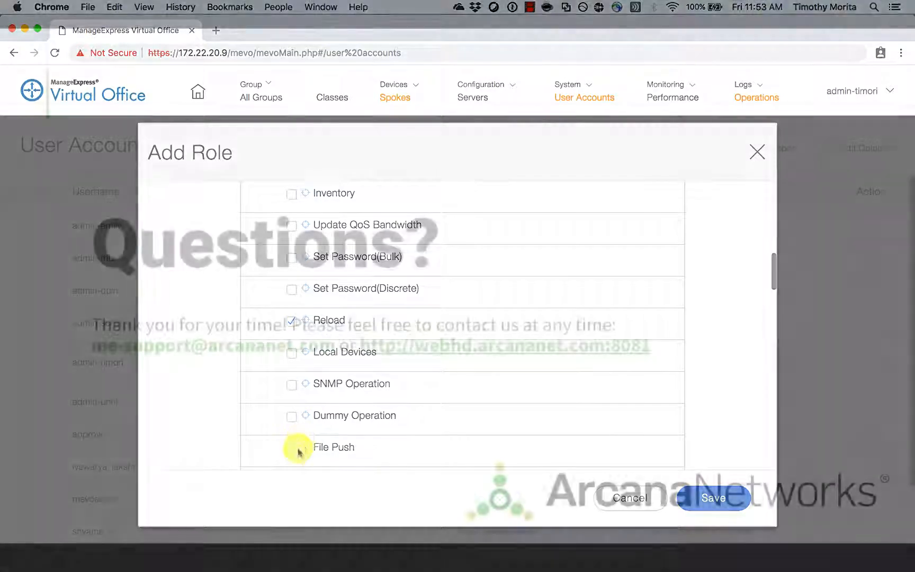